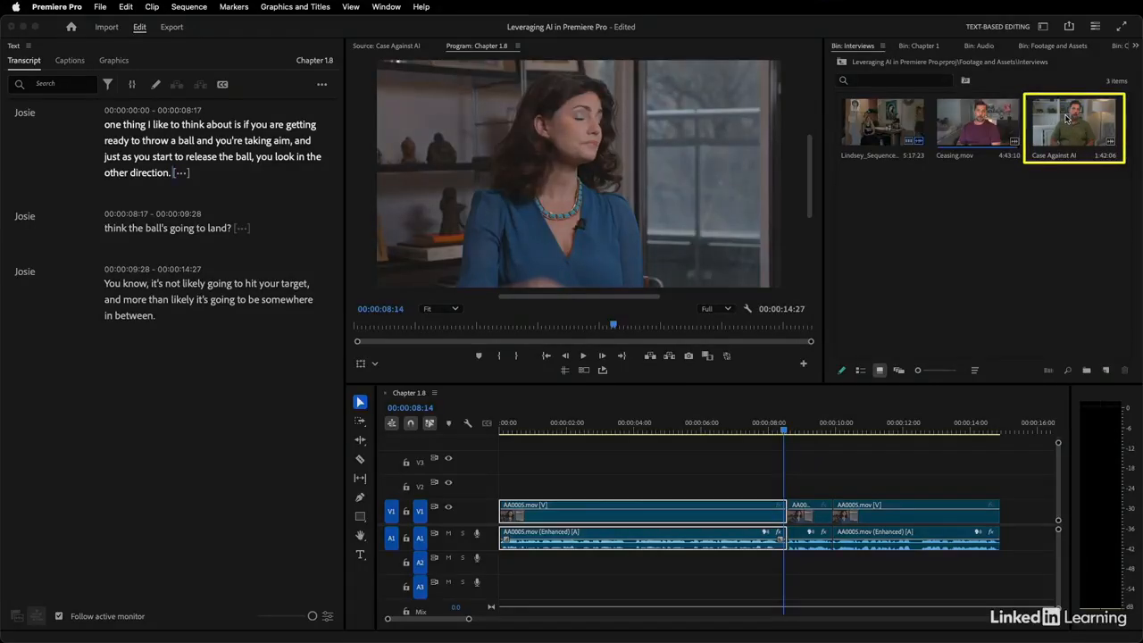
# Open the Case Against AI interview clip and replace the Unknown speaker label in its transcript with the speaker's first name
pyautogui.doubleClick(1068, 120)
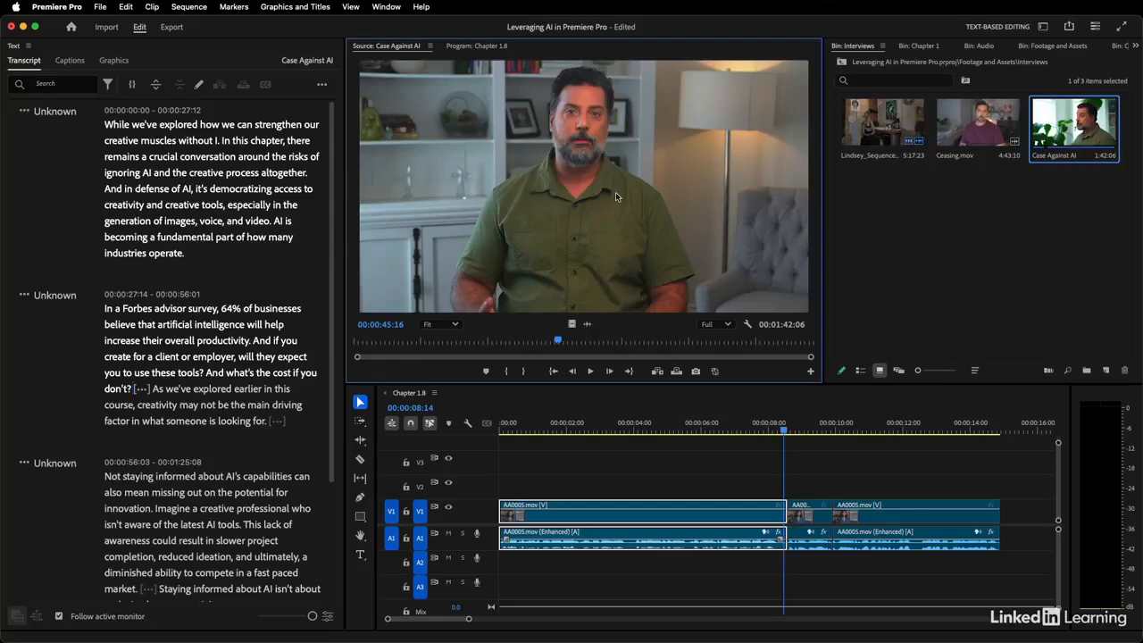
pyautogui.scroll(-5, 131, 217)
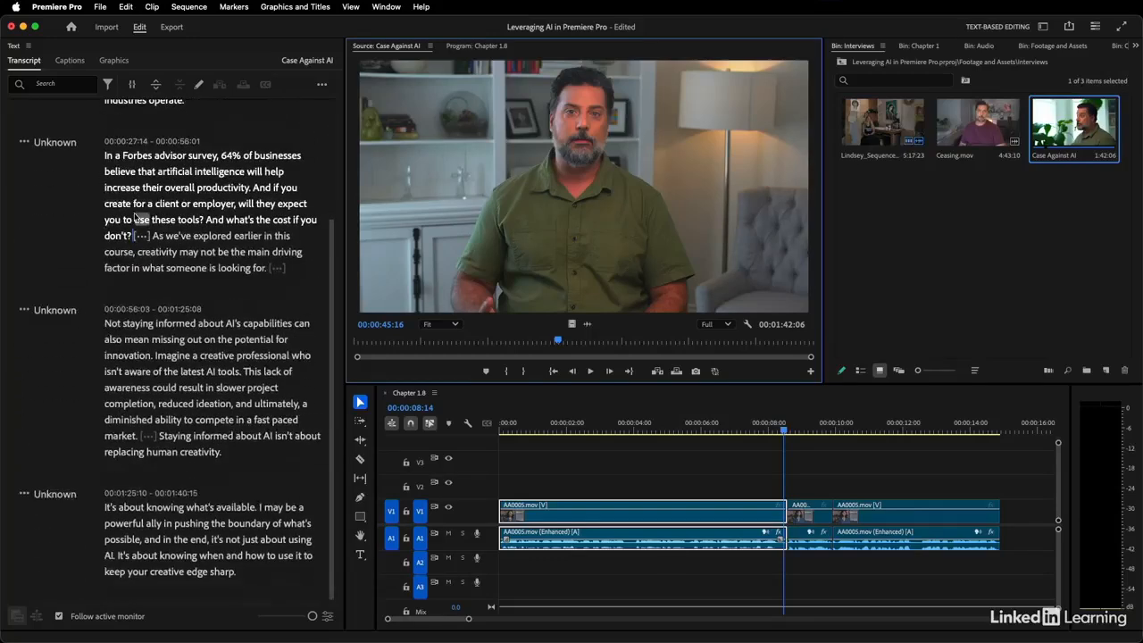
pyautogui.scroll(5, 131, 217)
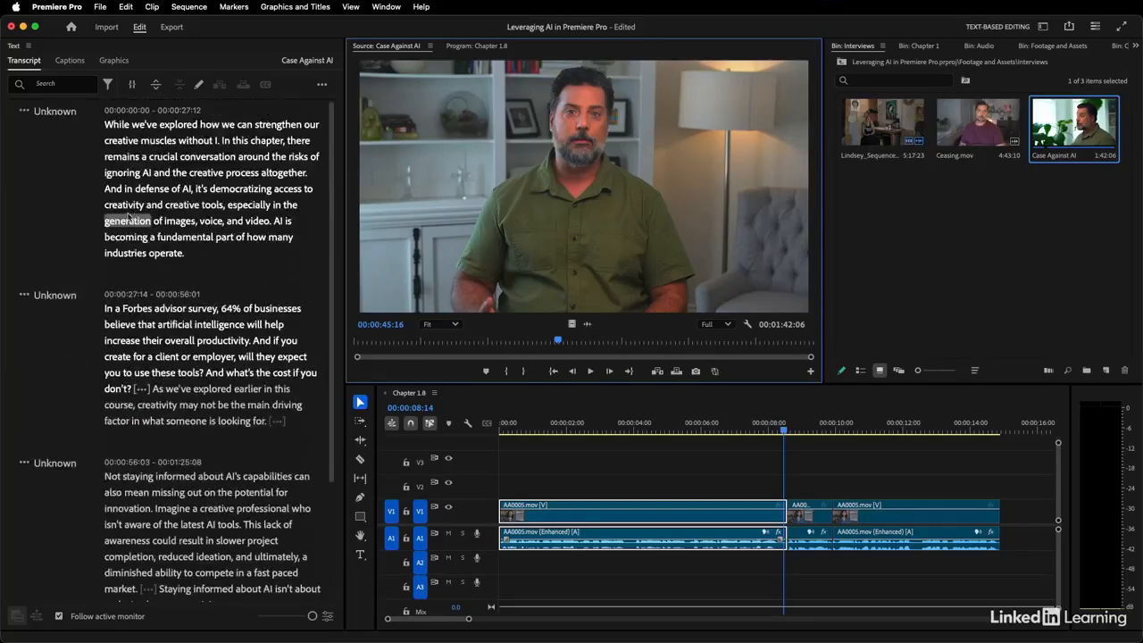
pyautogui.click(25, 113)
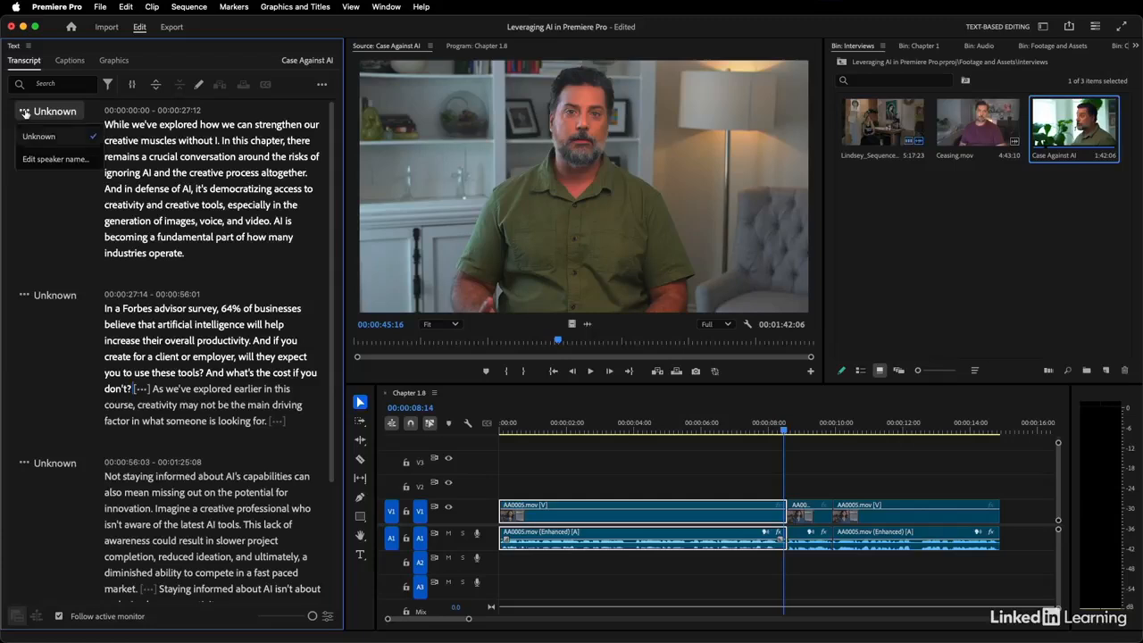
pyautogui.click(47, 160)
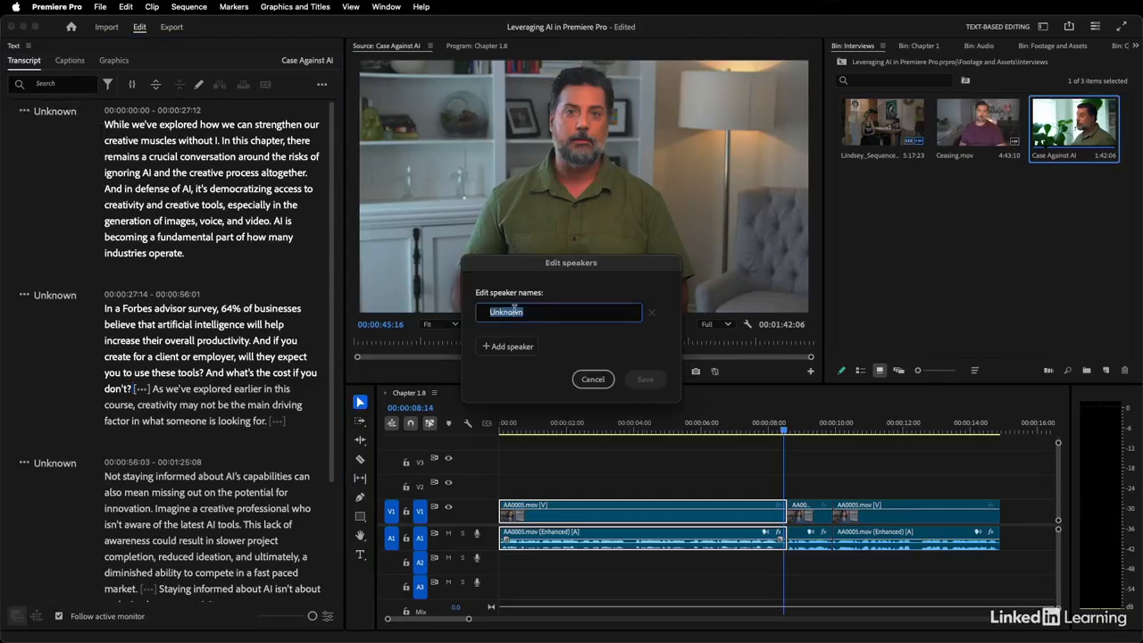
pyautogui.write('Nick')
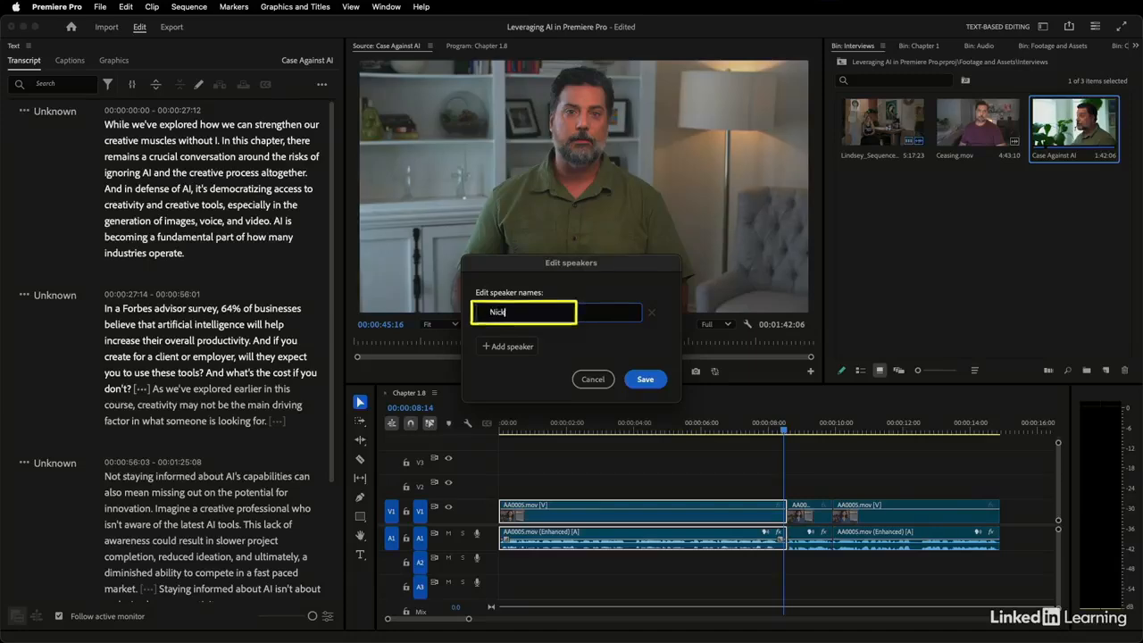
pyautogui.click(645, 379)
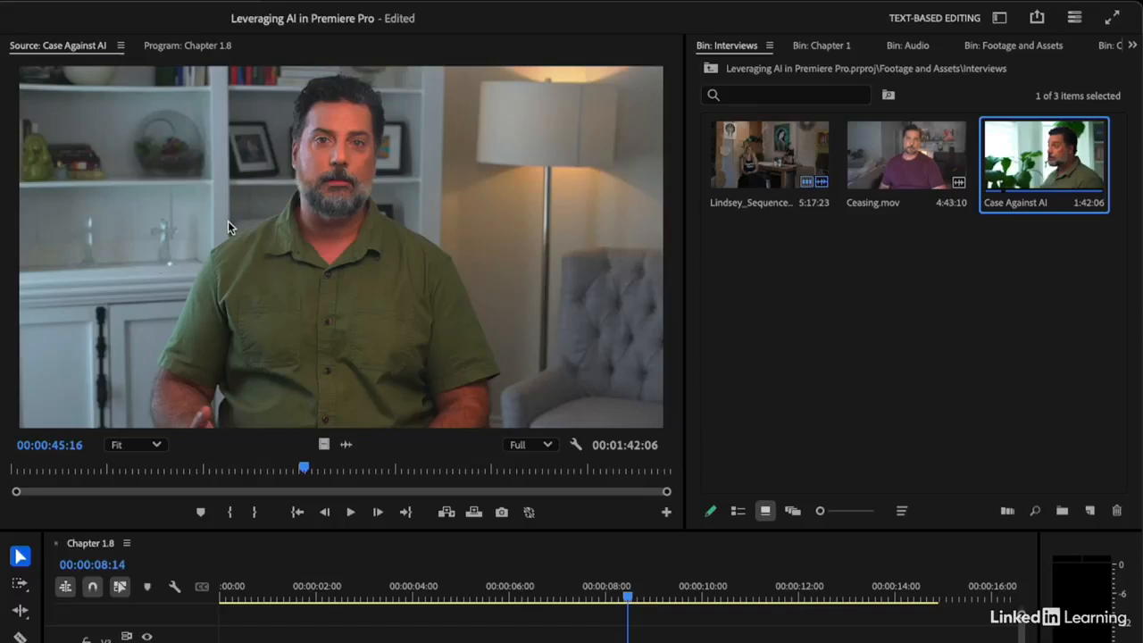
# Create a new sequence from the Case Against AI clip and rename it Chapter 1.9
pyautogui.click(219, 221)
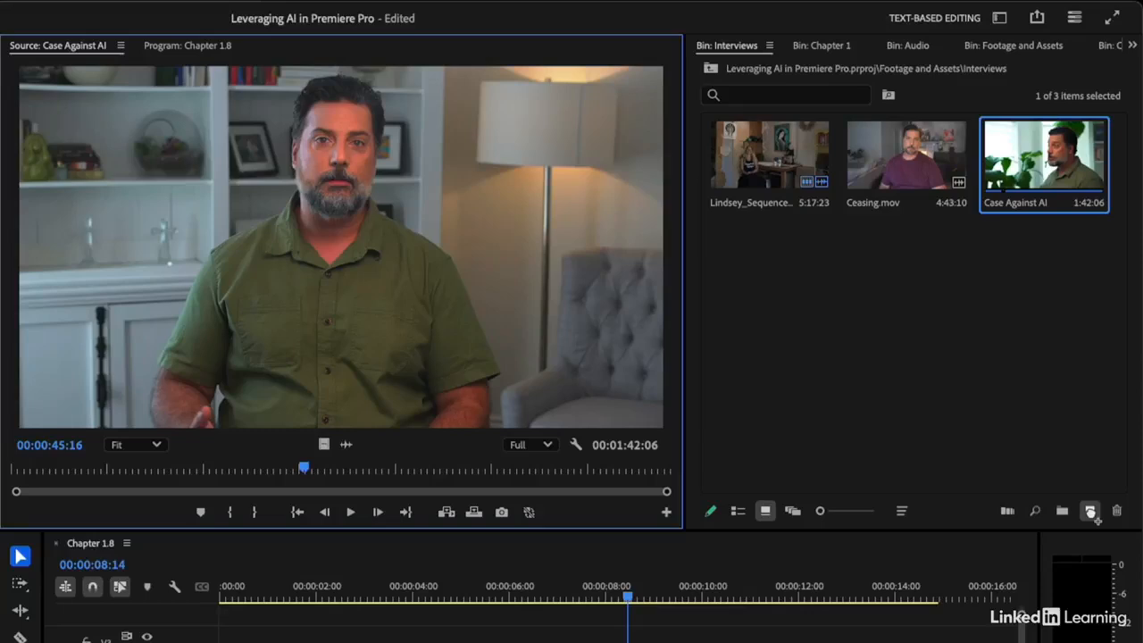
pyautogui.click(1090, 510)
pyautogui.moveTo(1092, 513); pyautogui.dragTo(1091, 513)
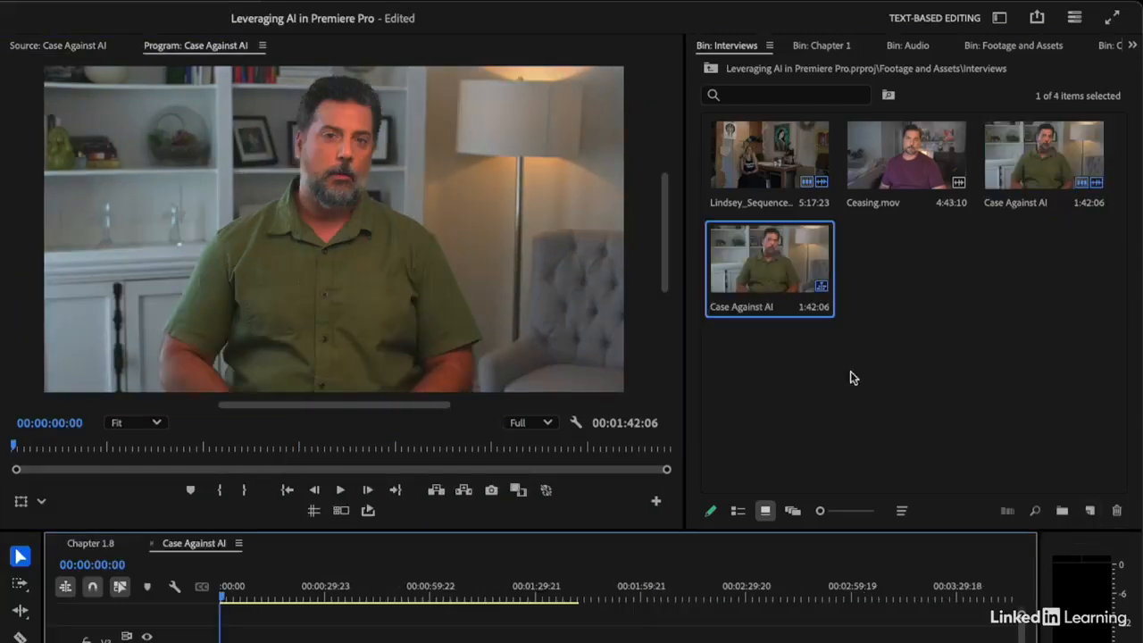
pyautogui.click(757, 308)
pyautogui.write('Cha')
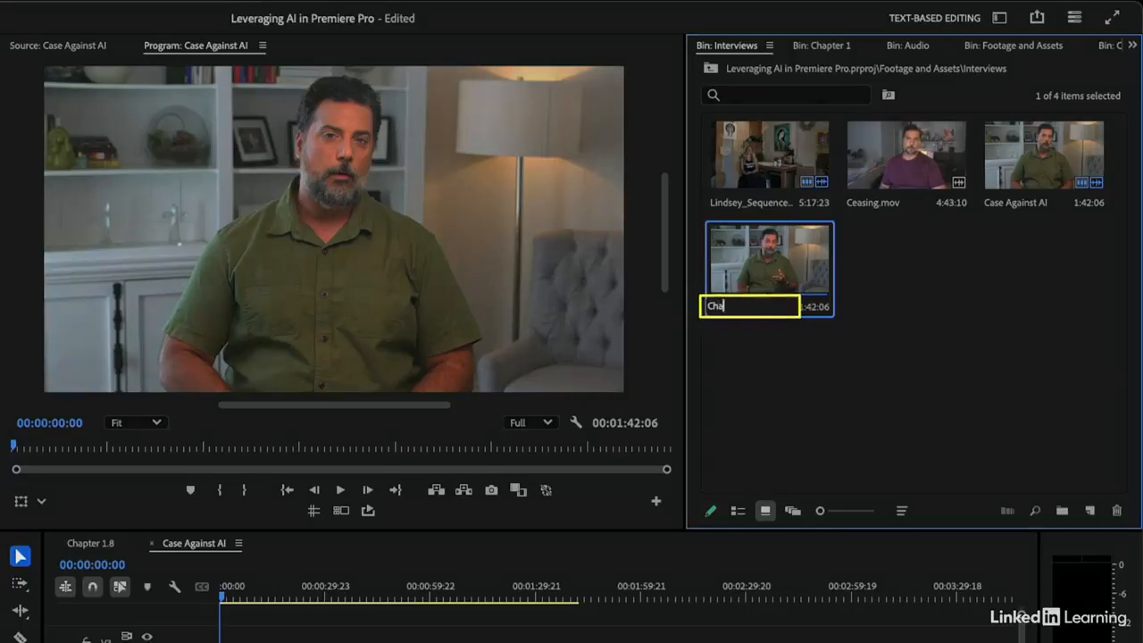
pyautogui.write('pter 1.9')
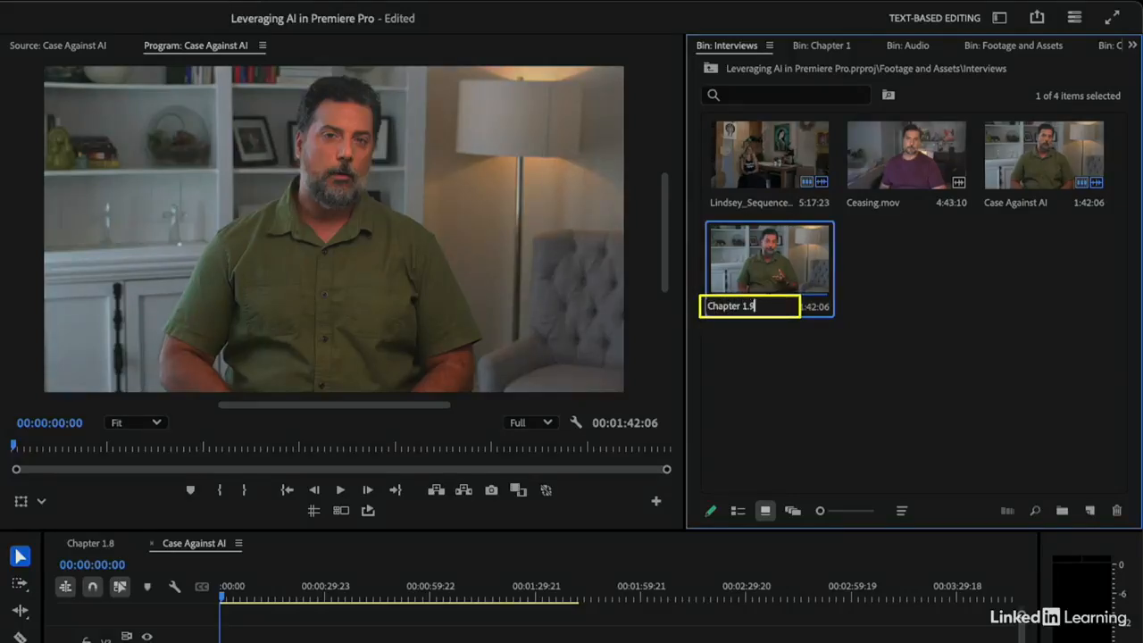
pyautogui.press('Return')
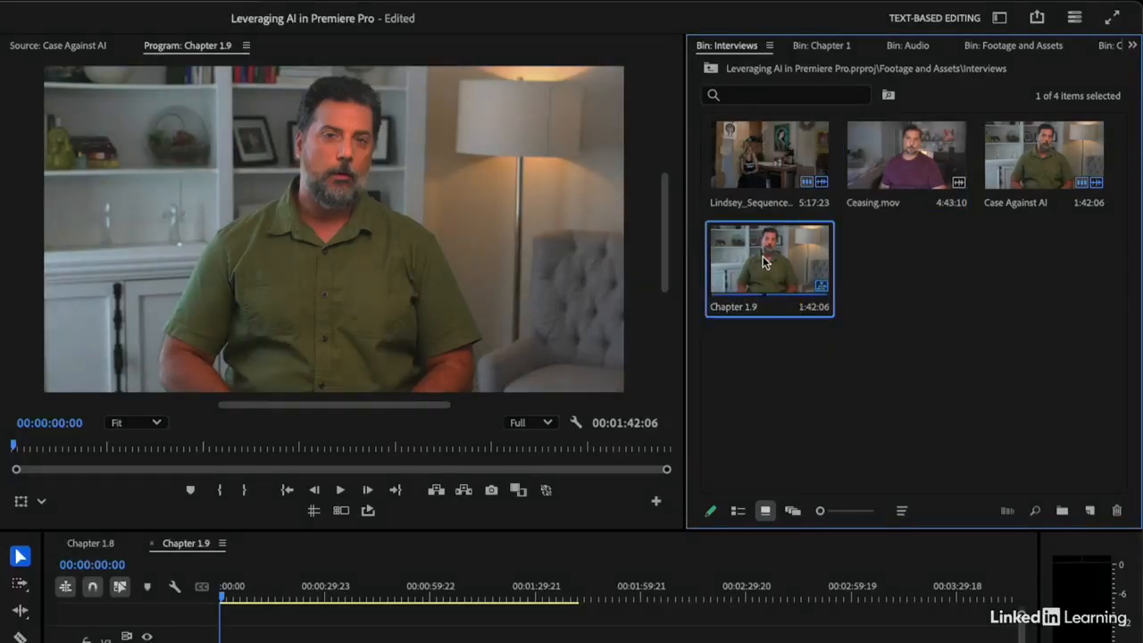
# Move the Chapter 1.9 sequence from the Interviews bin to the Chapter 1 bin and open it in the timeline
pyautogui.press('Delete')
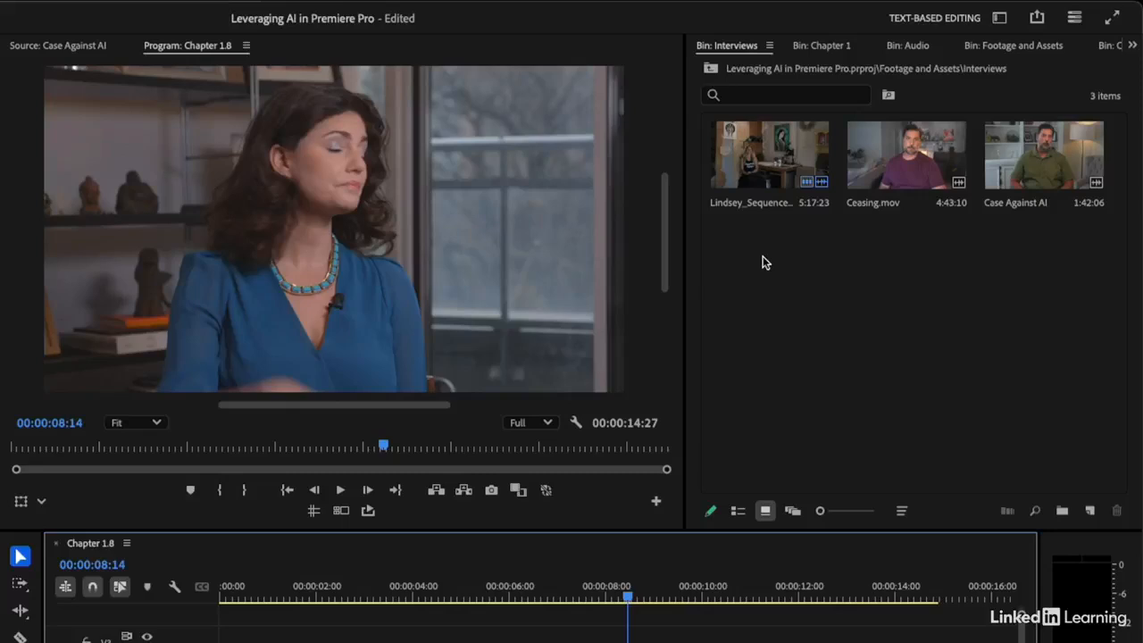
pyautogui.click(822, 45)
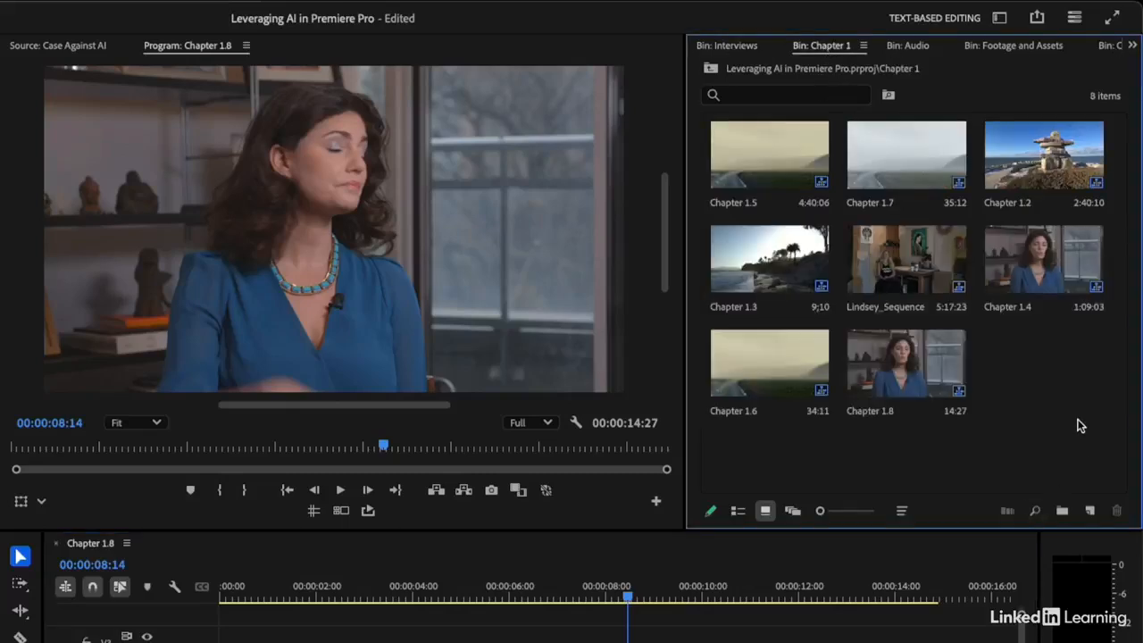
pyautogui.hotkey('ctrl', 'v')
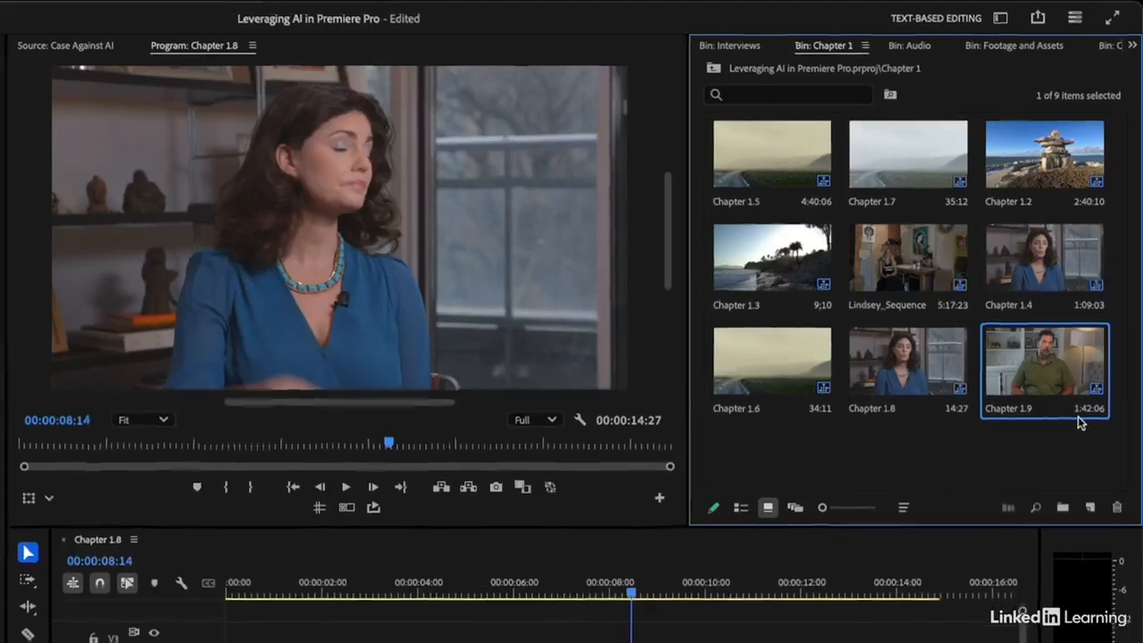
pyautogui.doubleClick(1078, 416)
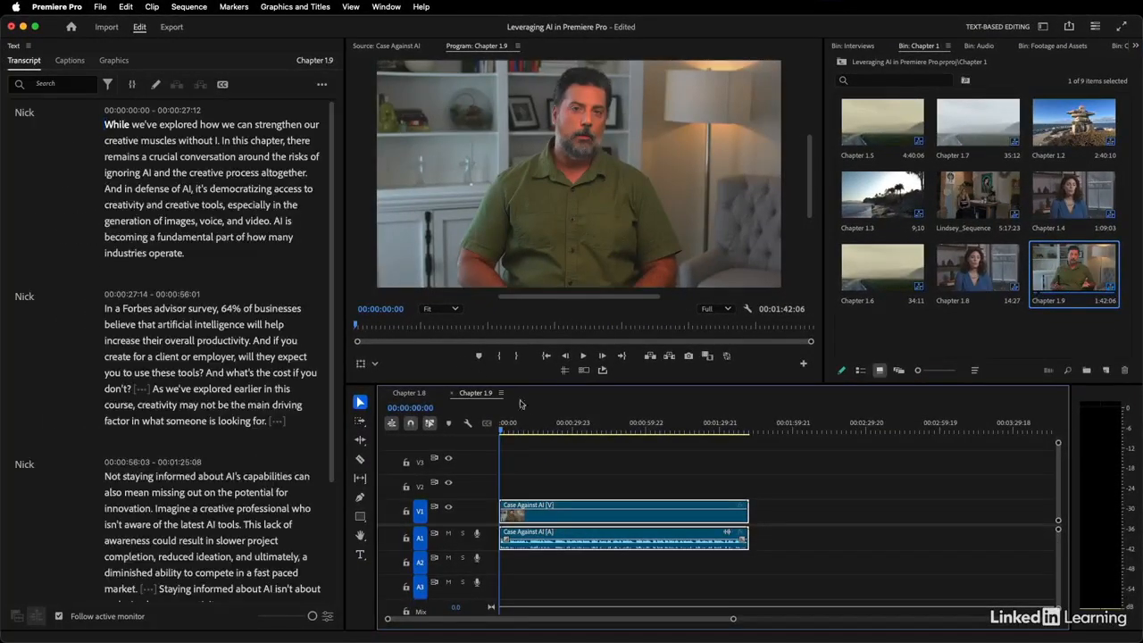
pyautogui.moveTo(525, 428); pyautogui.dragTo(474, 425)
# Create captions from the Chapter 1.9 transcript using the Subtitle default preset, Subtitle format and double lines
pyautogui.click(70, 60)
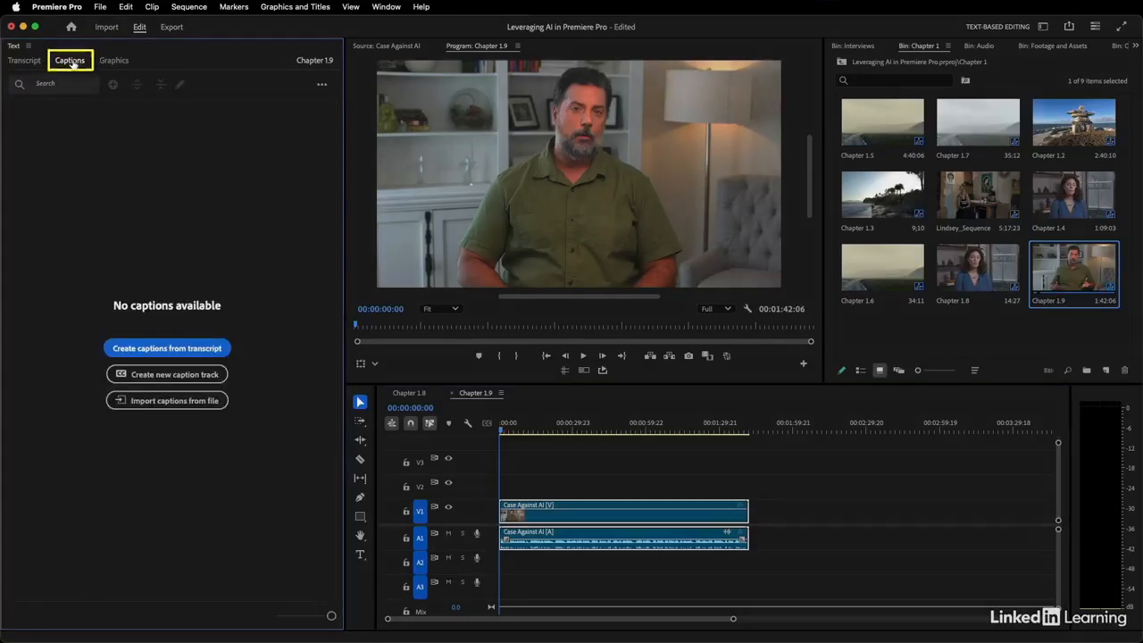
pyautogui.click(185, 350)
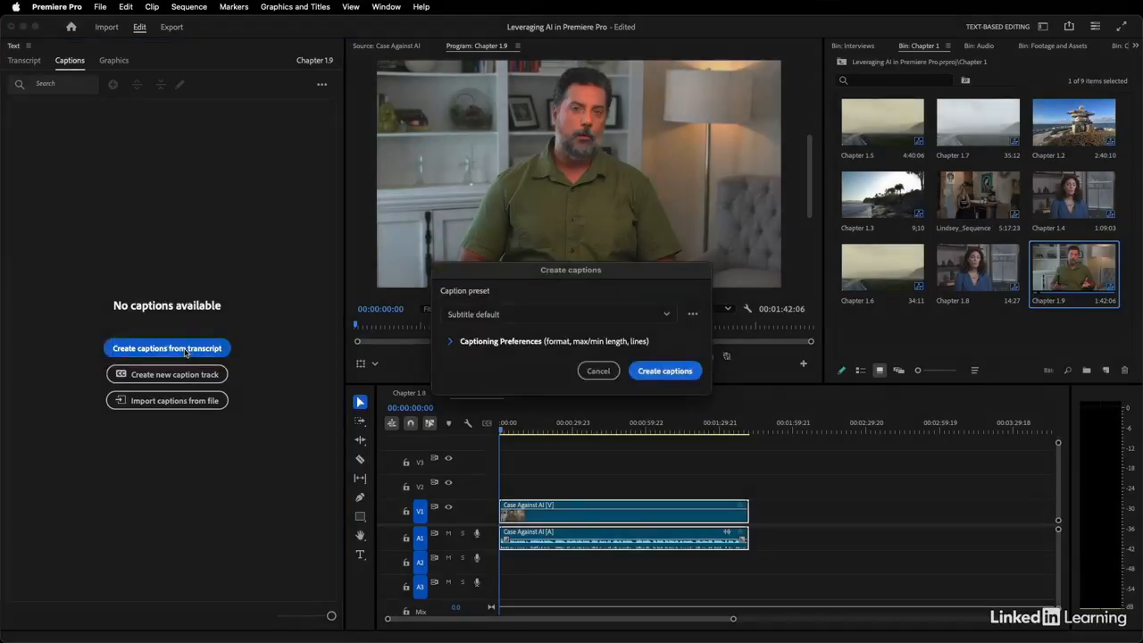
pyautogui.moveTo(532, 271); pyautogui.dragTo(536, 255)
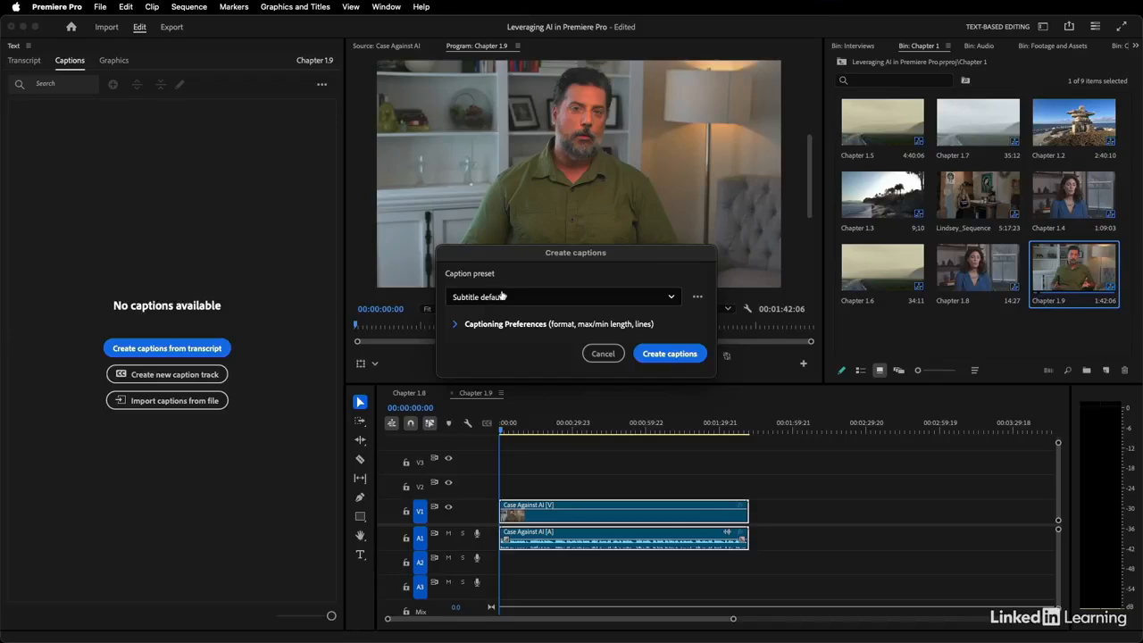
pyautogui.click(455, 327)
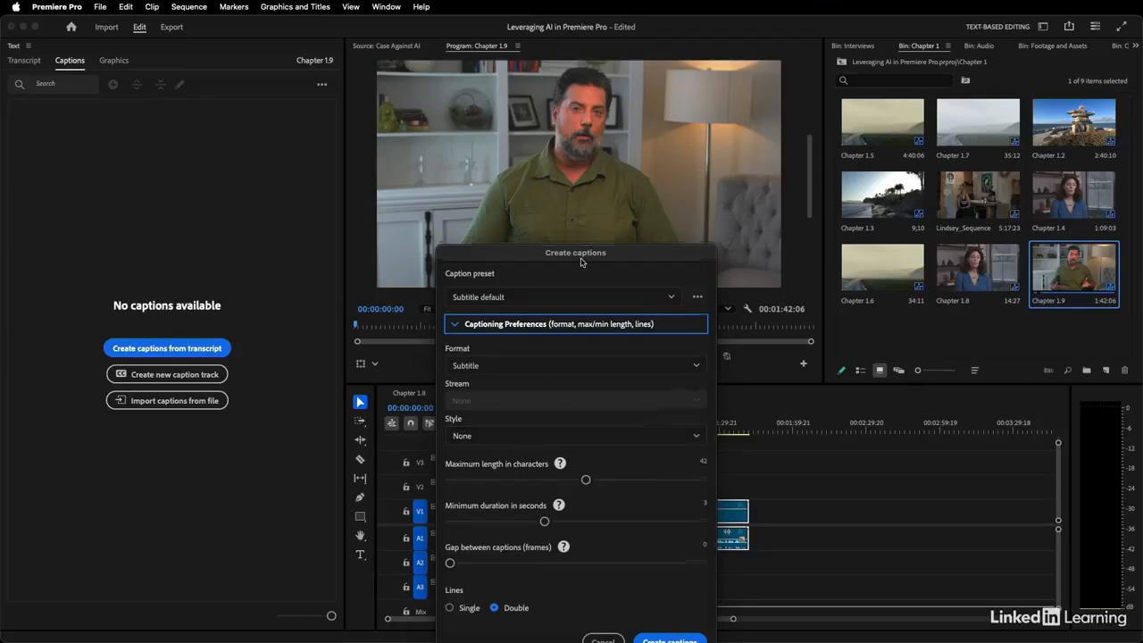
pyautogui.moveTo(581, 258); pyautogui.dragTo(585, 183)
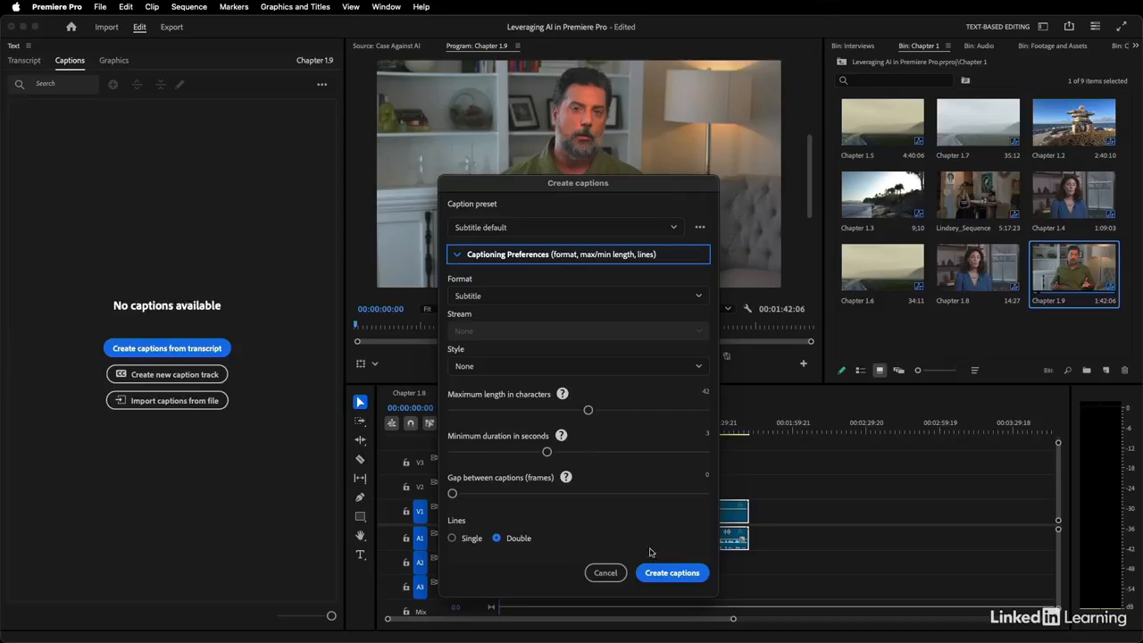
pyautogui.click(669, 574)
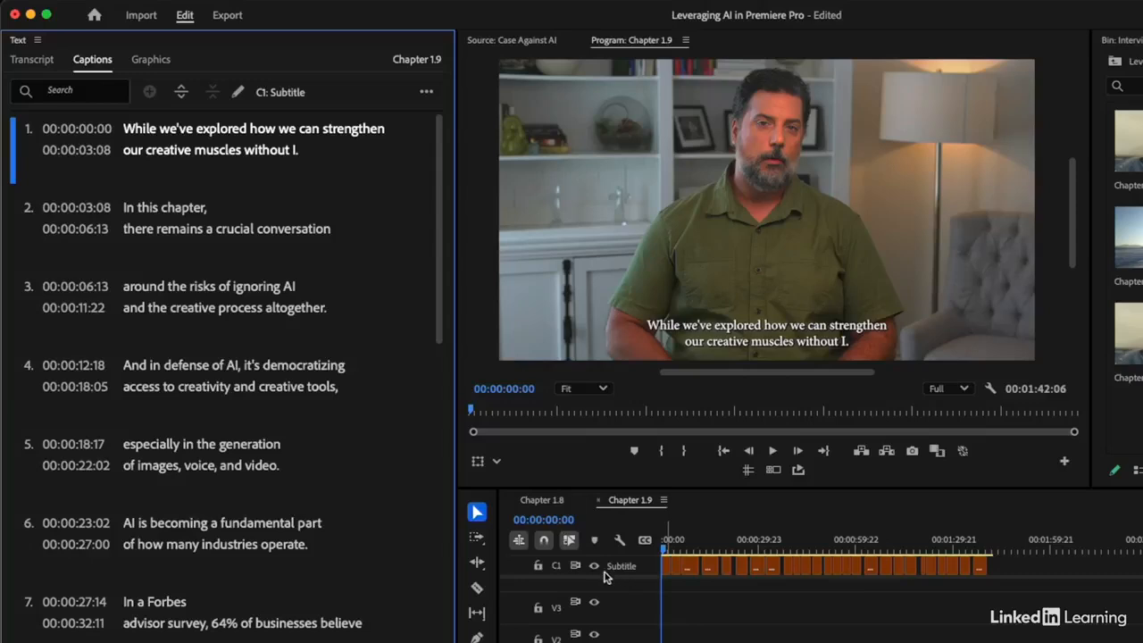
# Scrub the captioned sequence to about 24 seconds and open the text of caption 6 for editing, leaving the wording as is
pyautogui.click(640, 578)
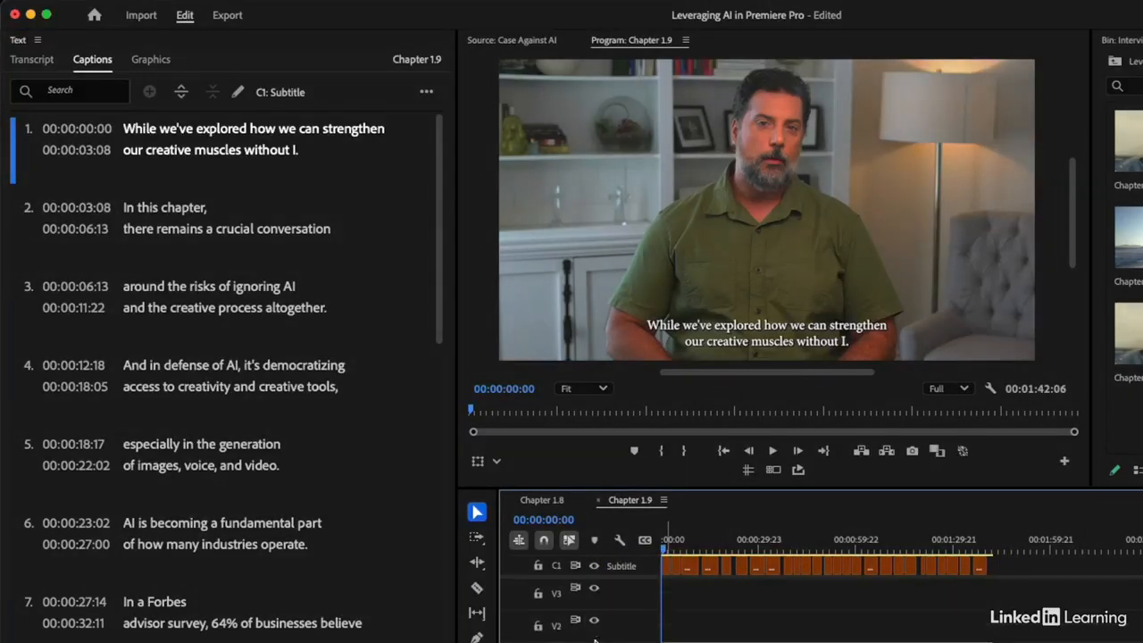
pyautogui.click(694, 548)
pyautogui.moveTo(694, 548); pyautogui.dragTo(742, 549)
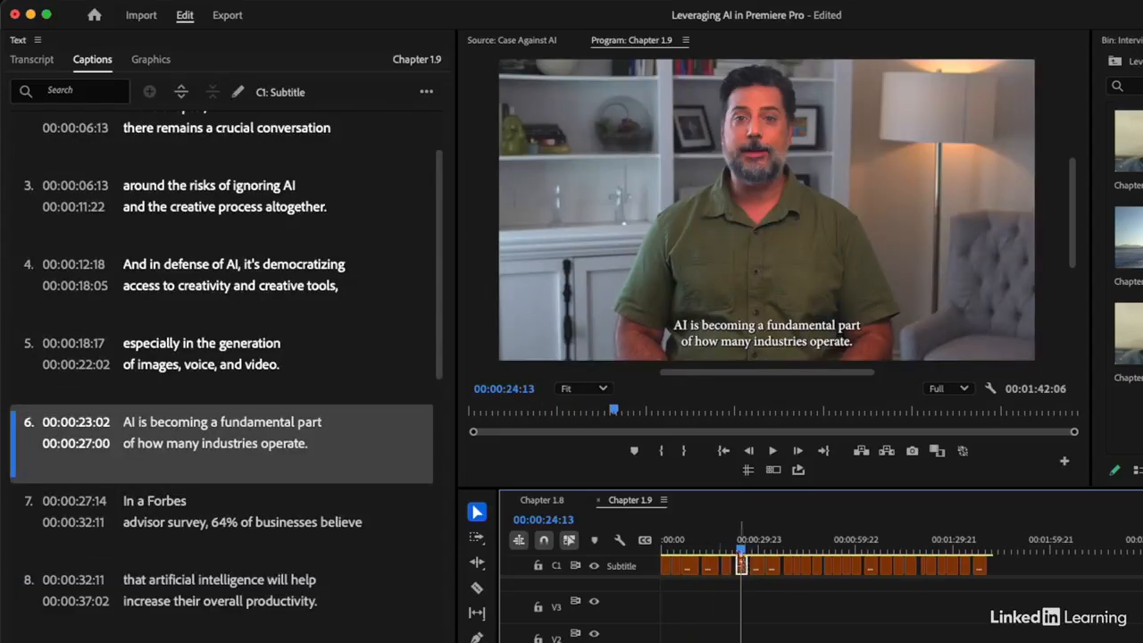
pyautogui.click(290, 444)
pyautogui.doubleClick(290, 444)
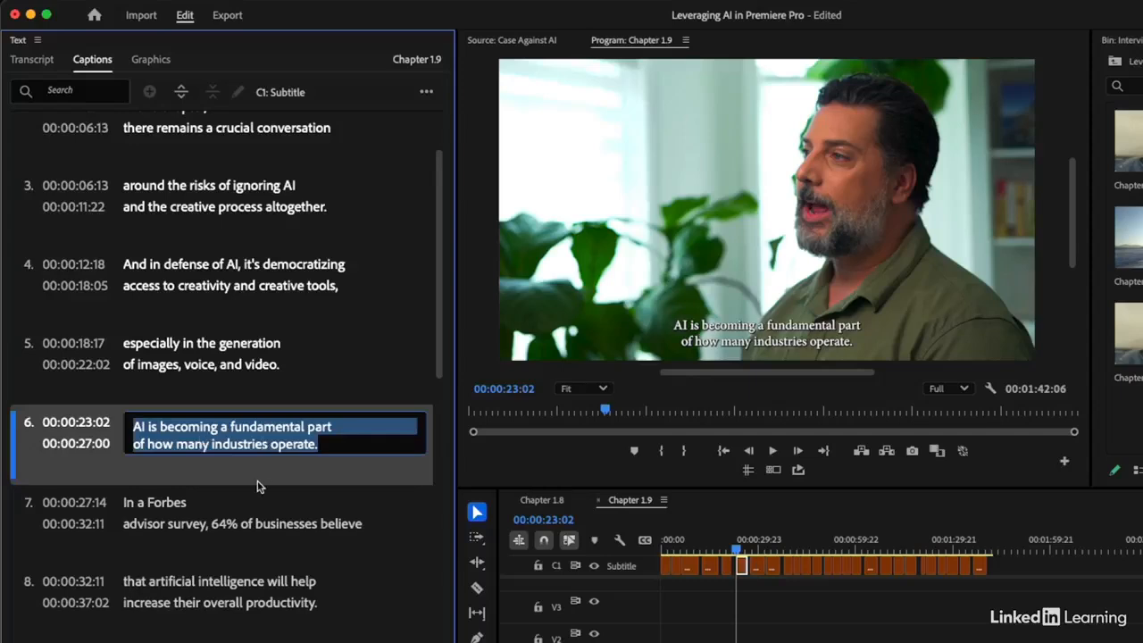
pyautogui.click(338, 548)
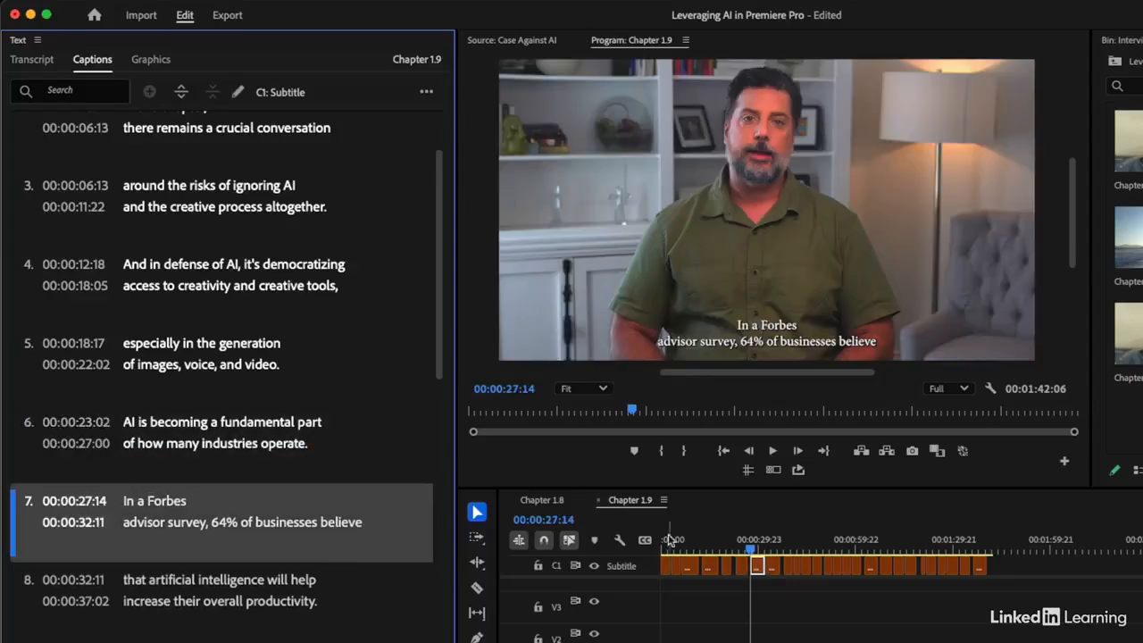
# Play the sequence from about 29 to 51 seconds to check the captions against the speech
pyautogui.click(757, 538)
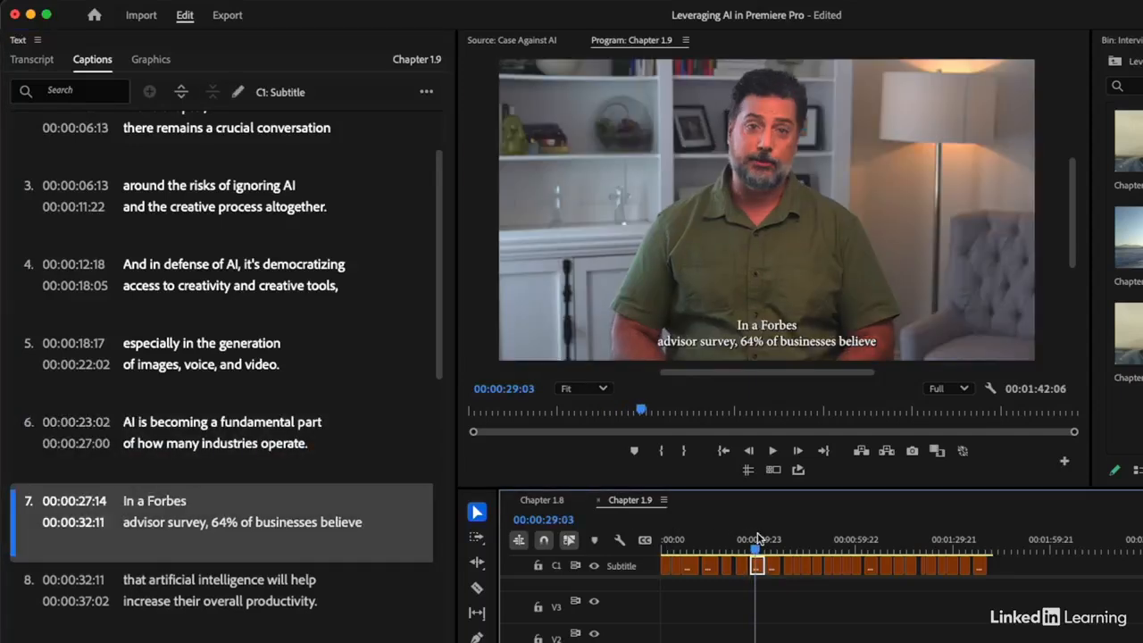
pyautogui.press('space')
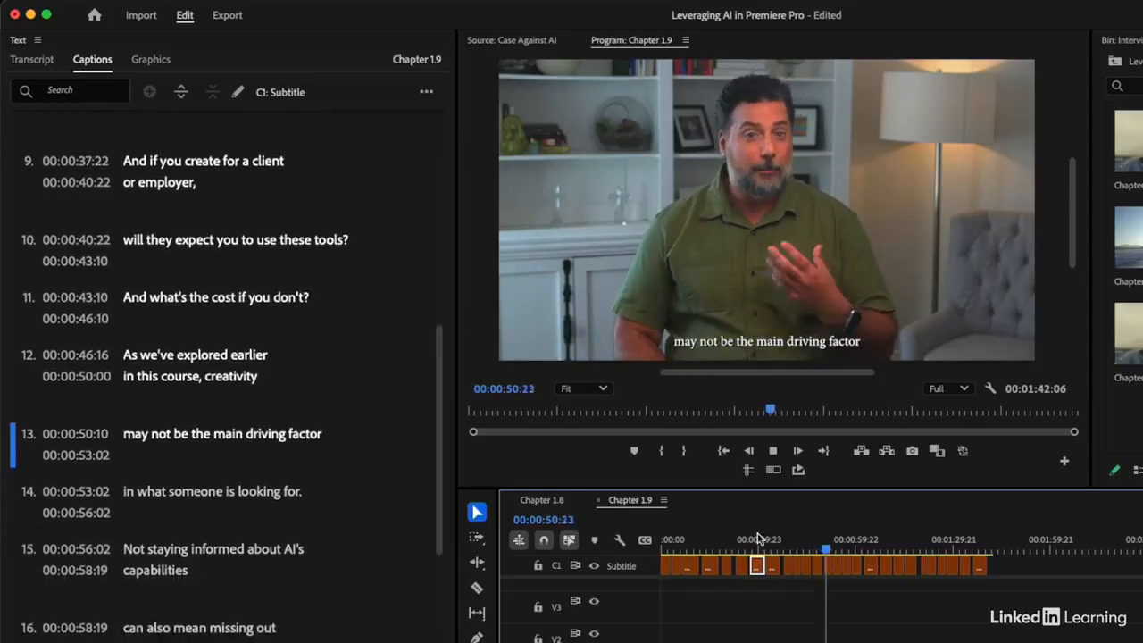
pyautogui.press('space')
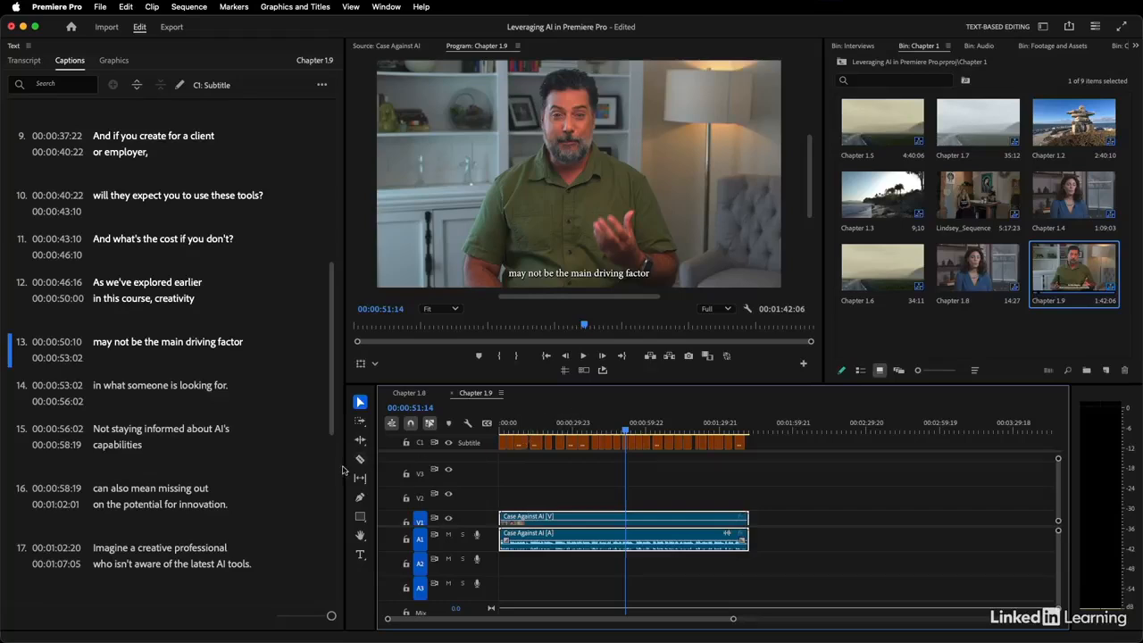
# Open the text of caption 16 for editing, review the remaining captions through the end of the list, and clear the selection
pyautogui.doubleClick(148, 494)
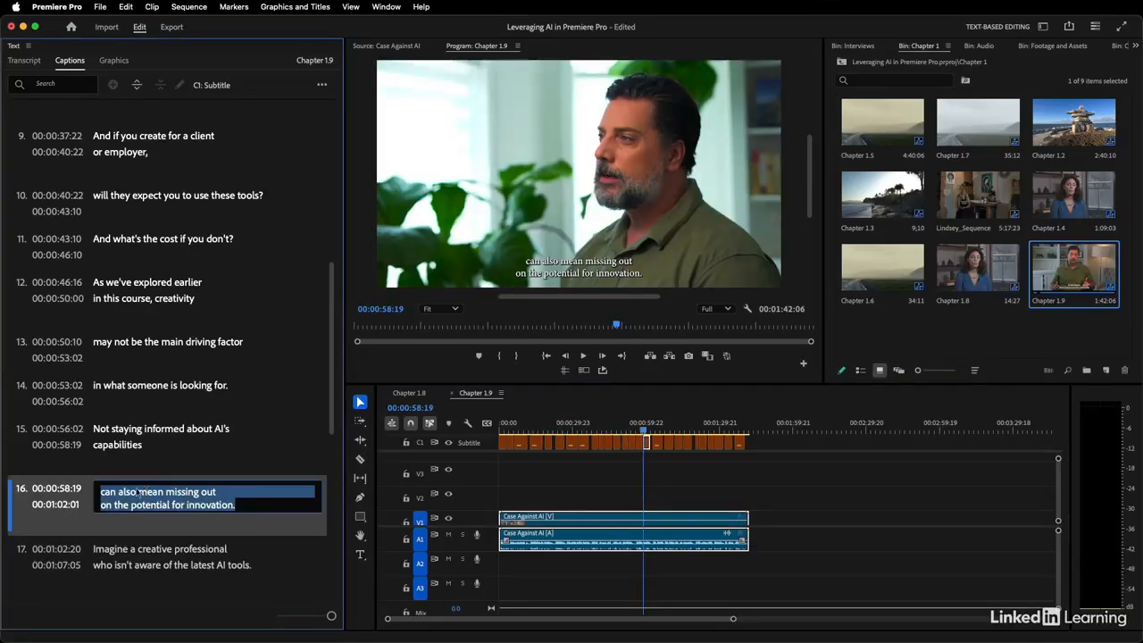
pyautogui.scroll(-5, 119, 526)
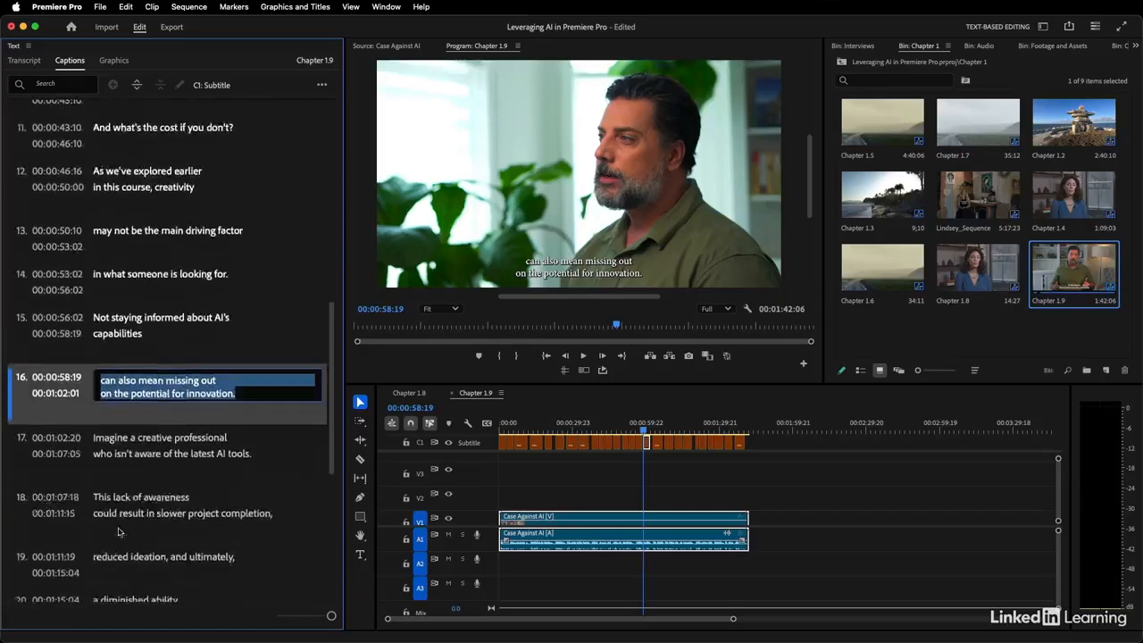
pyautogui.scroll(-6, 129, 331)
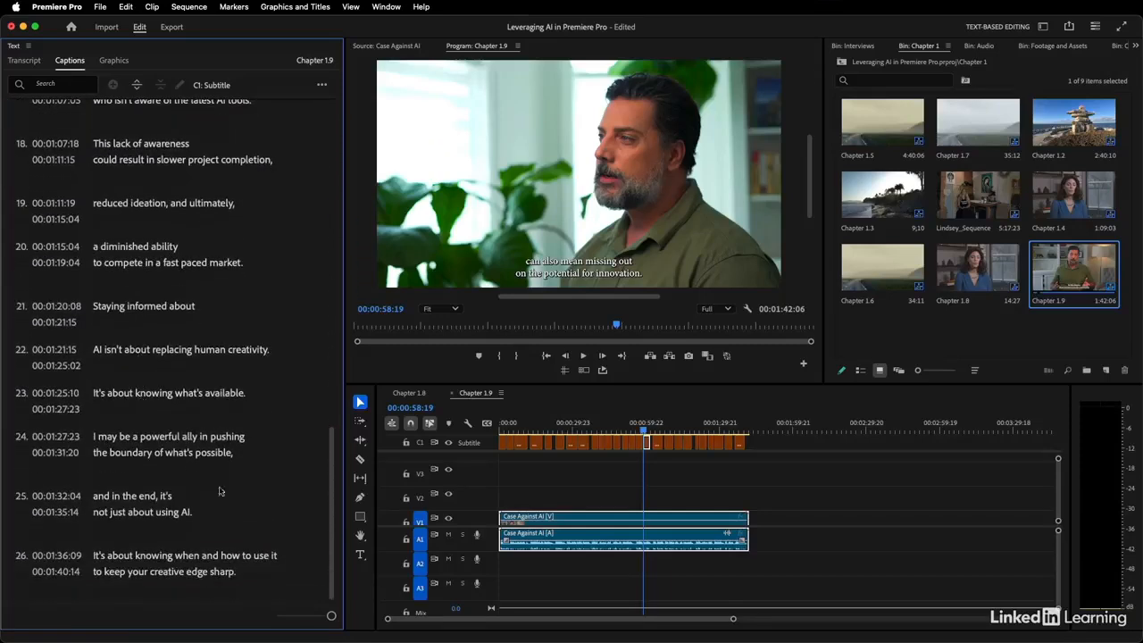
pyautogui.click(553, 469)
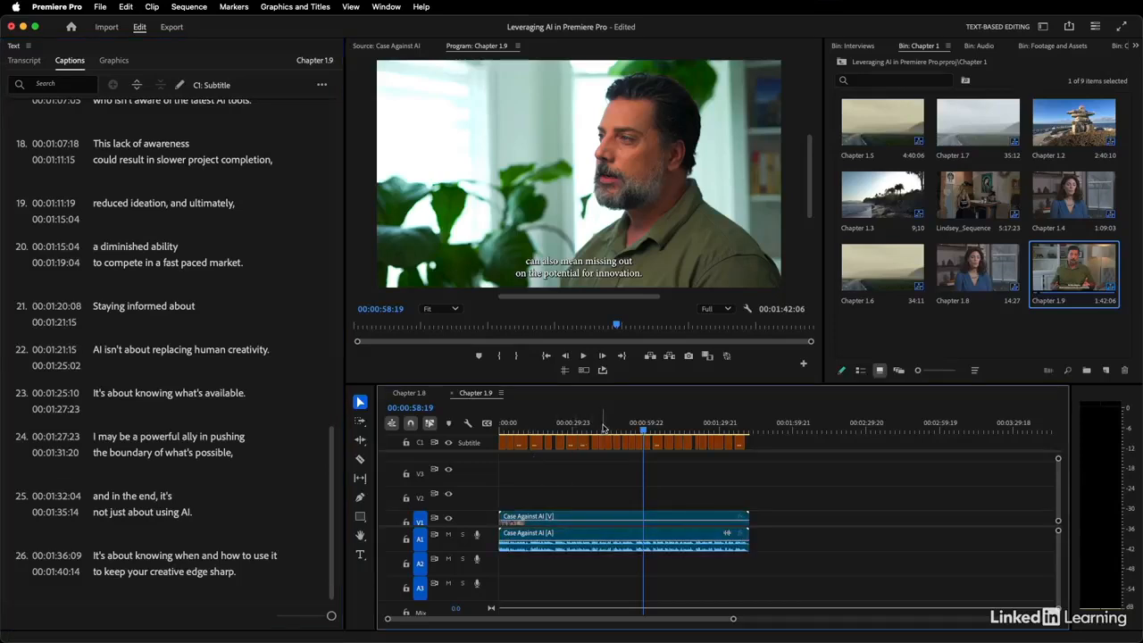
# Open the export settings for Chapter 1.9 and set the captions export option to Create Sidecar File
pyautogui.click(171, 27)
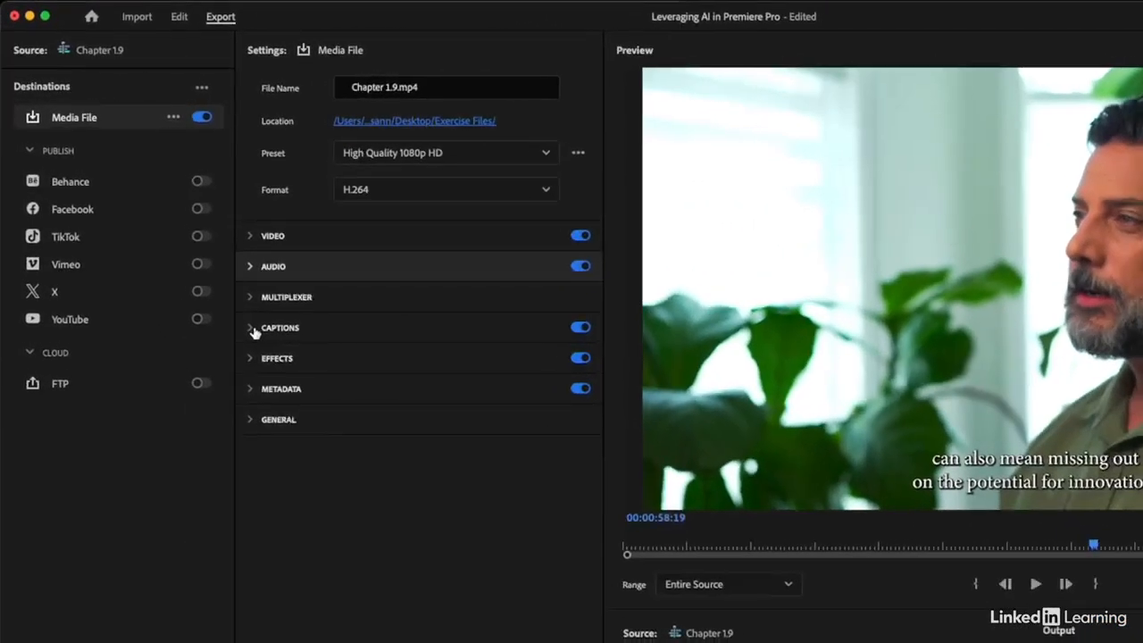
pyautogui.click(255, 330)
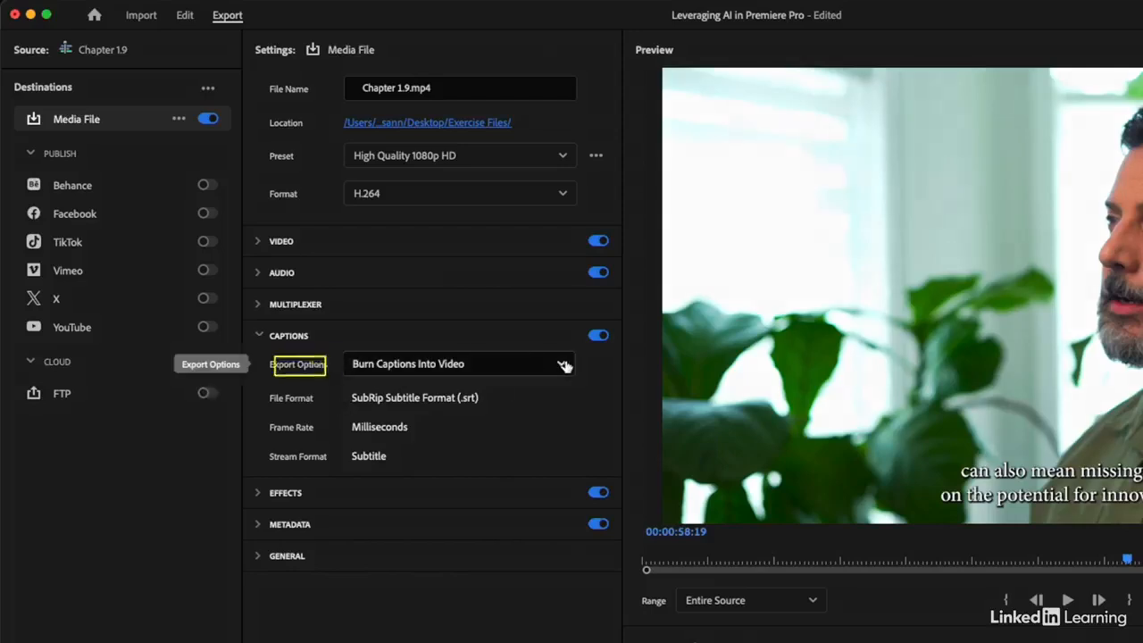
pyautogui.click(563, 366)
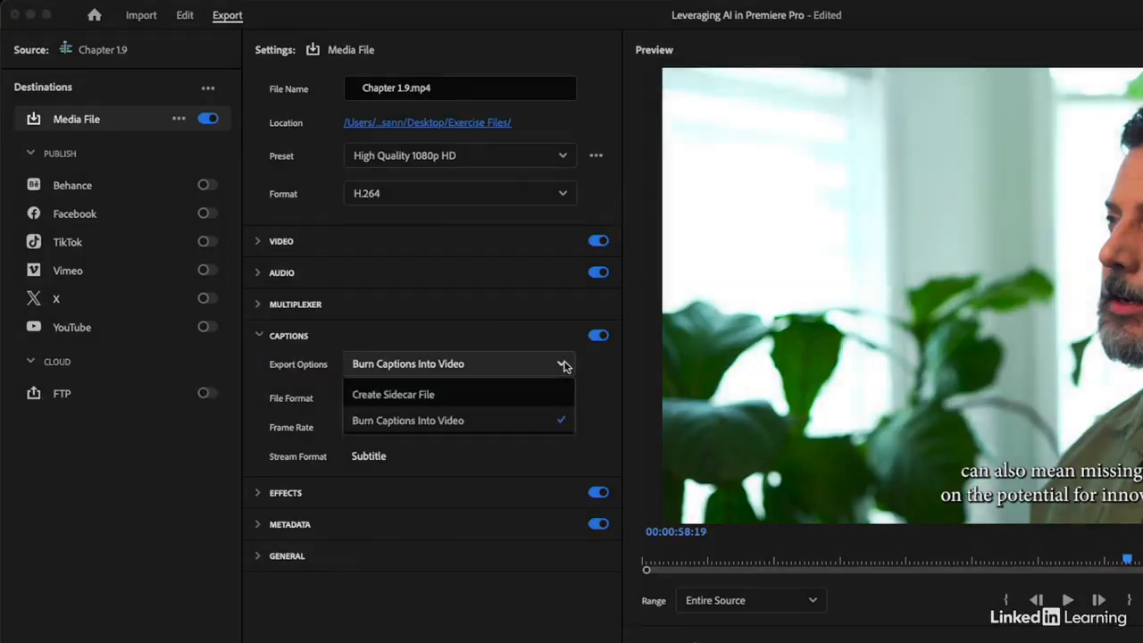
pyautogui.click(480, 393)
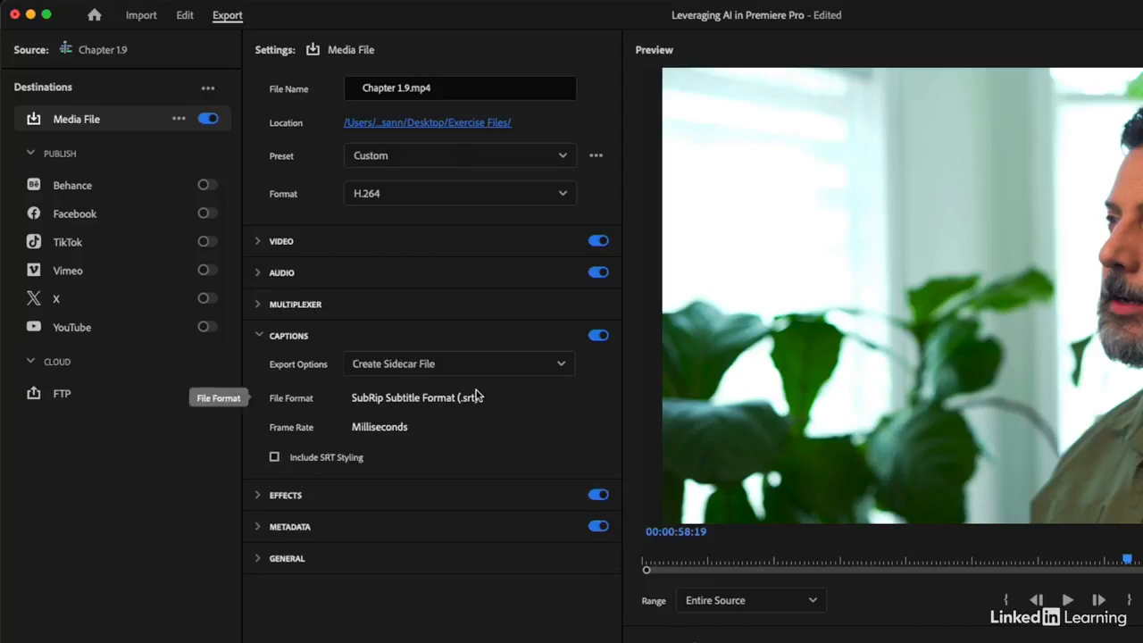